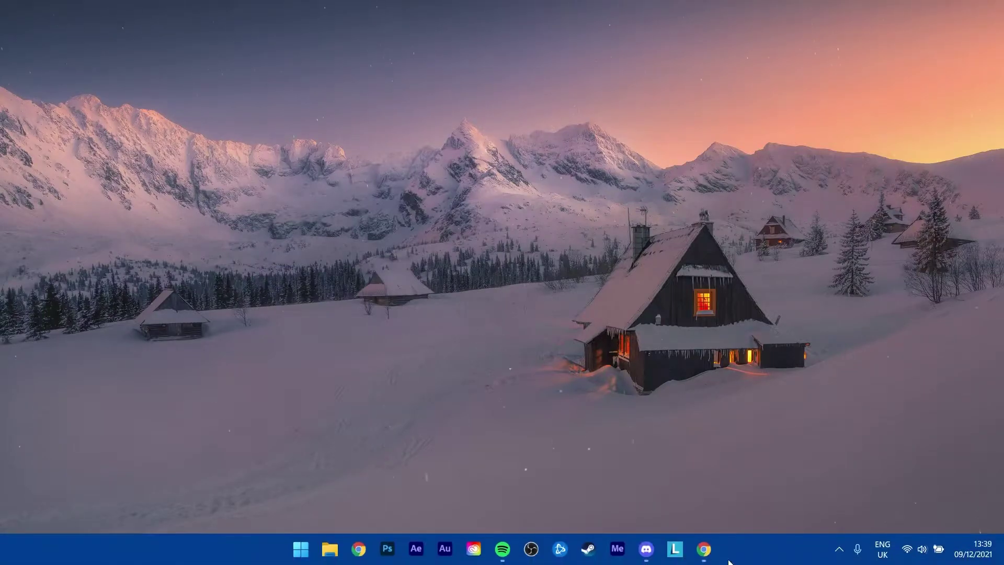
Switch to Chrome and check Discord's service status for the API, media proxy, push notifications and search on discordstatus.com
left_click(702, 549)
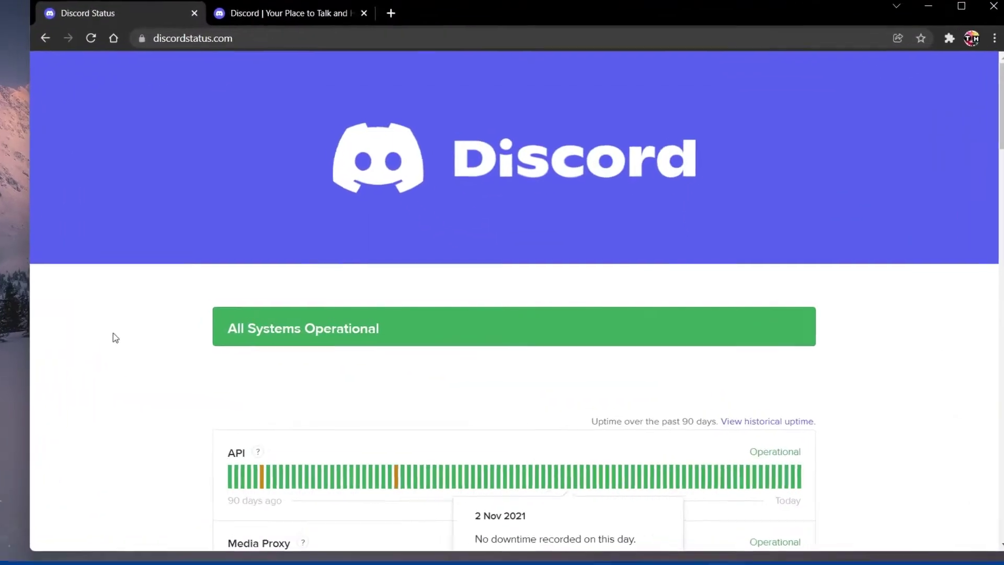
middle_click(221, 362)
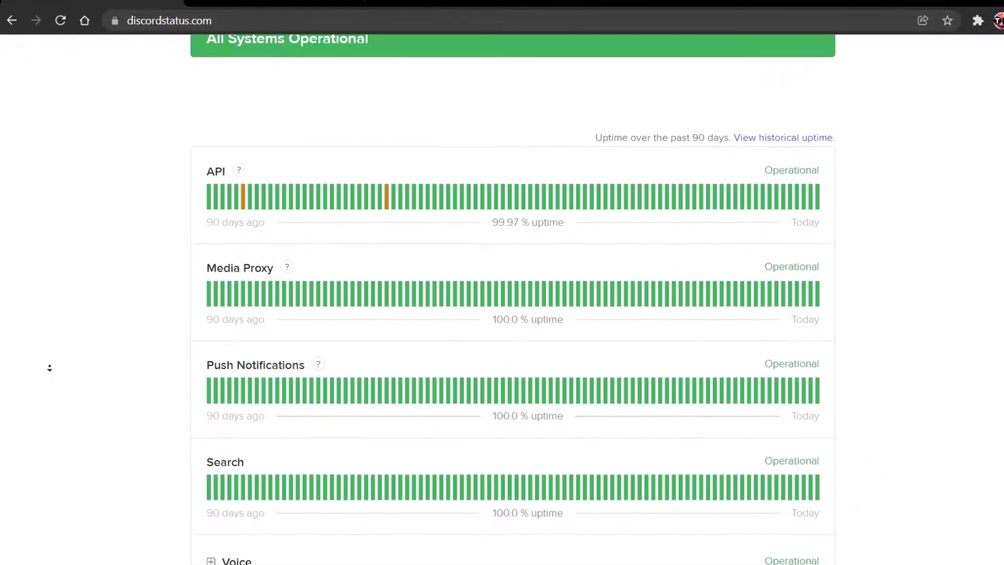
left_click(42, 357)
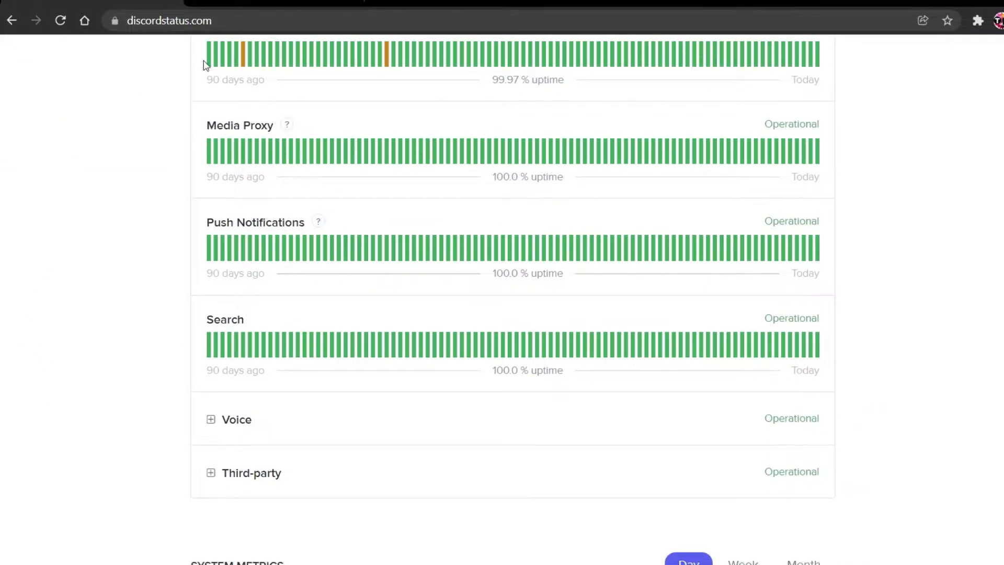
left_click(138, 20)
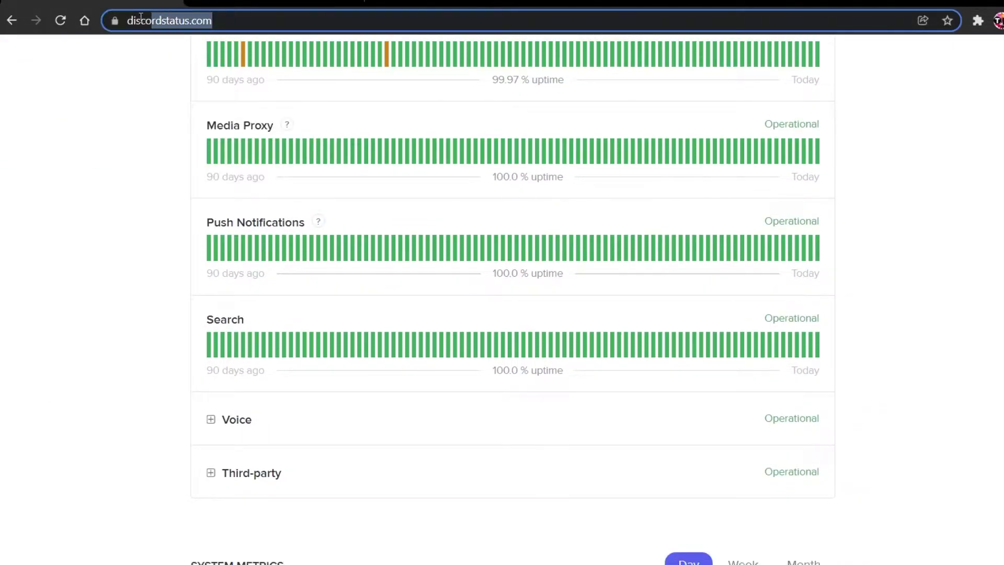
left_click(135, 90)
middle_click(117, 193)
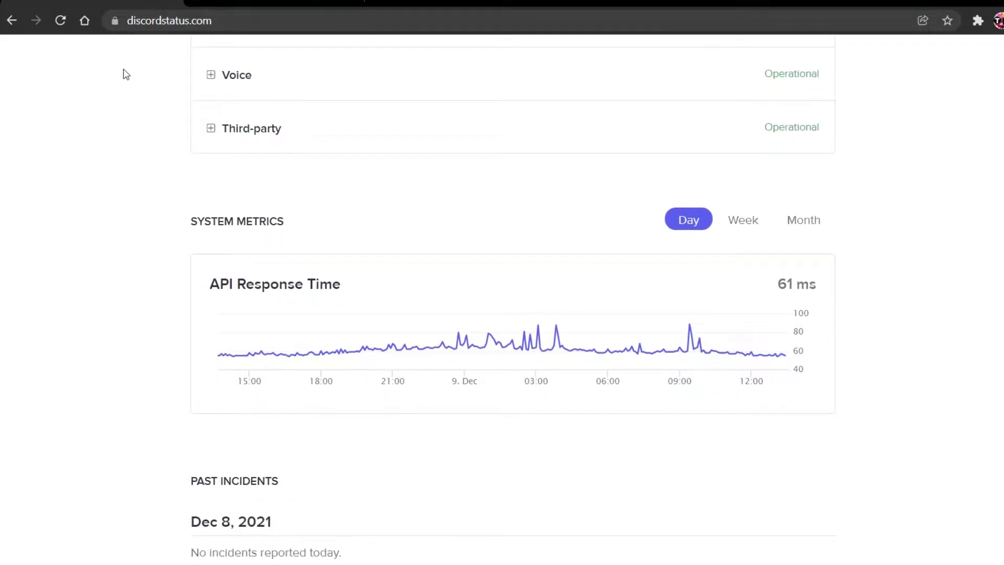
Expand the Voice section of the Discord status page, review the server status of each region, and collapse the section
left_click(211, 76)
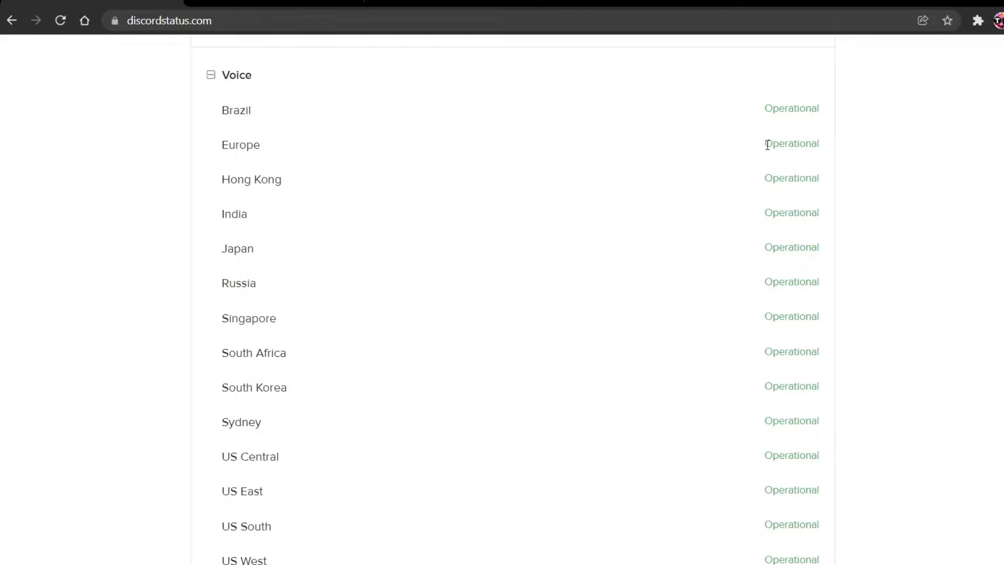
double_click(820, 145)
left_click(712, 165)
middle_click(648, 174)
scroll(648, 174, "down", 1)
scroll(645, 201, "down", 2)
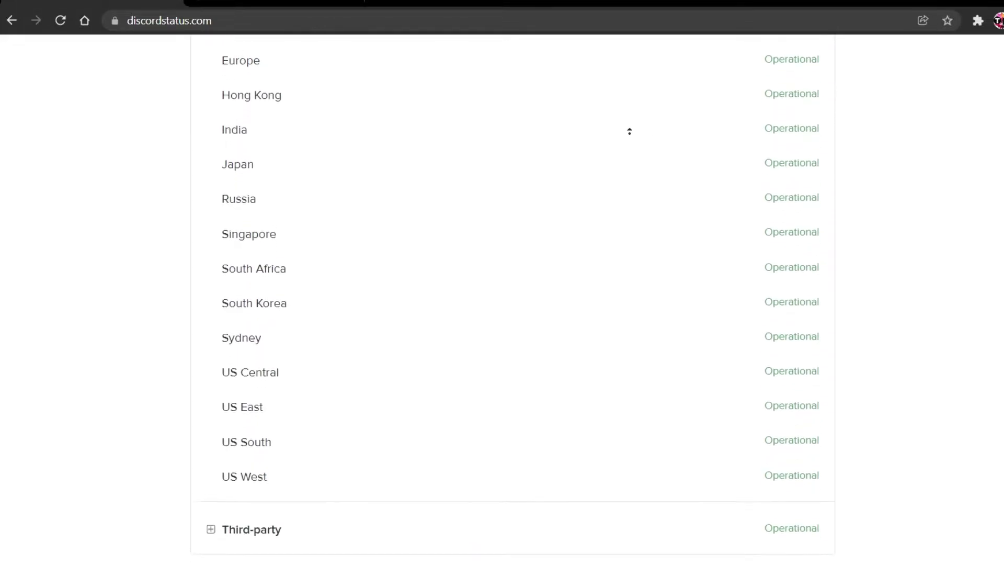
scroll(630, 125, "up", 3)
left_click(615, 163)
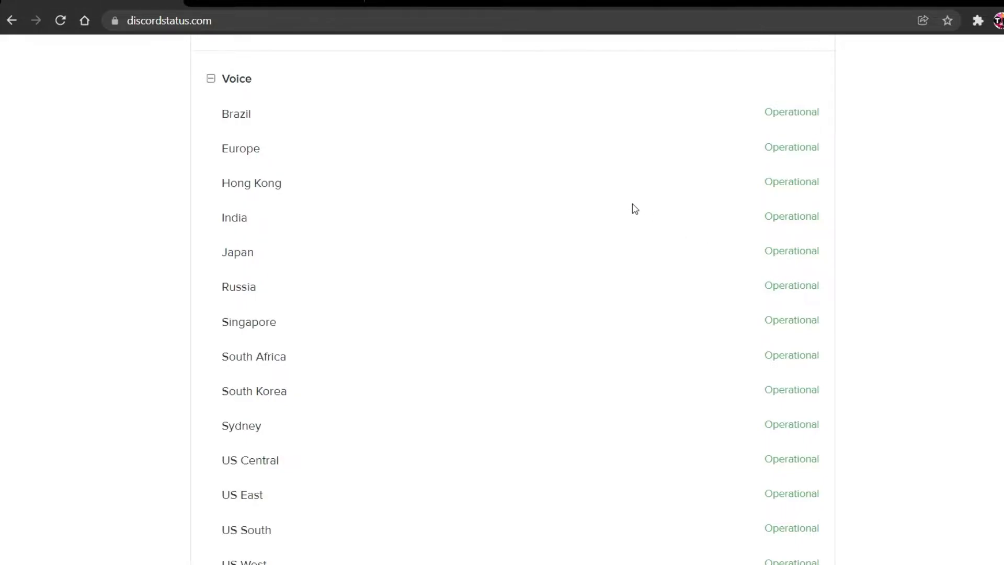
left_click(211, 79)
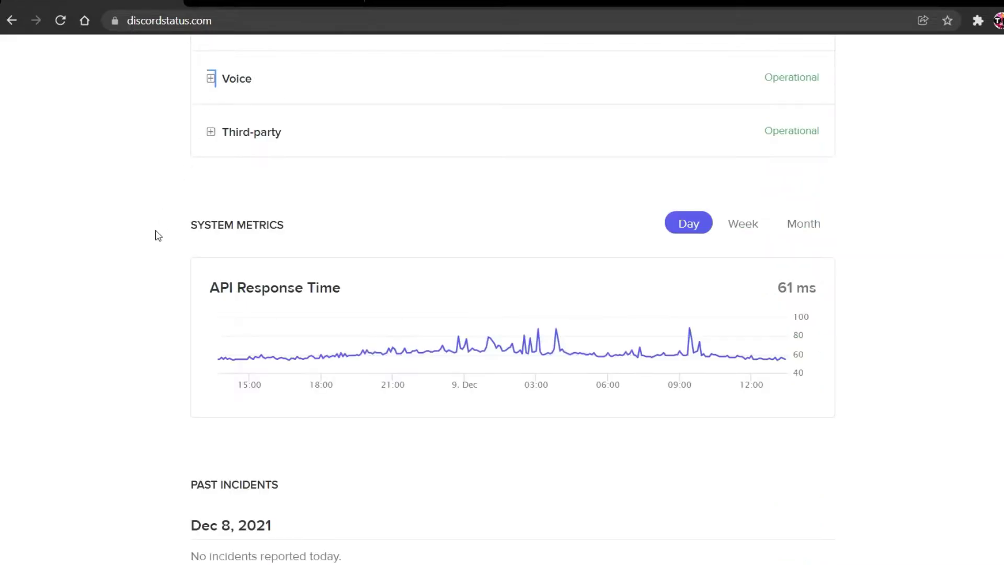
scroll(154, 225, "up", 3)
scroll(130, 99, "up", 10)
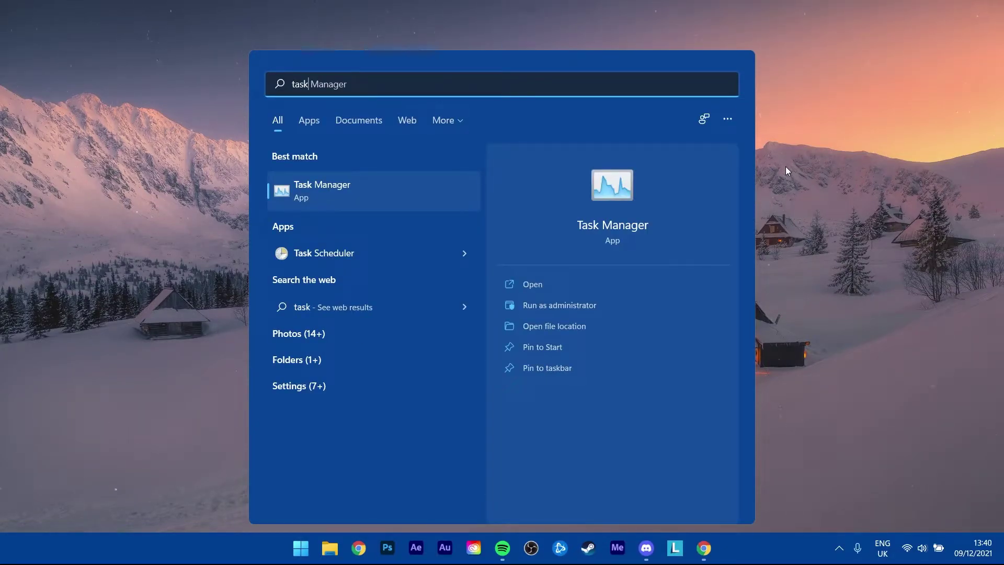
Open Task Manager and end the Discord (32 bit) process
key("Return")
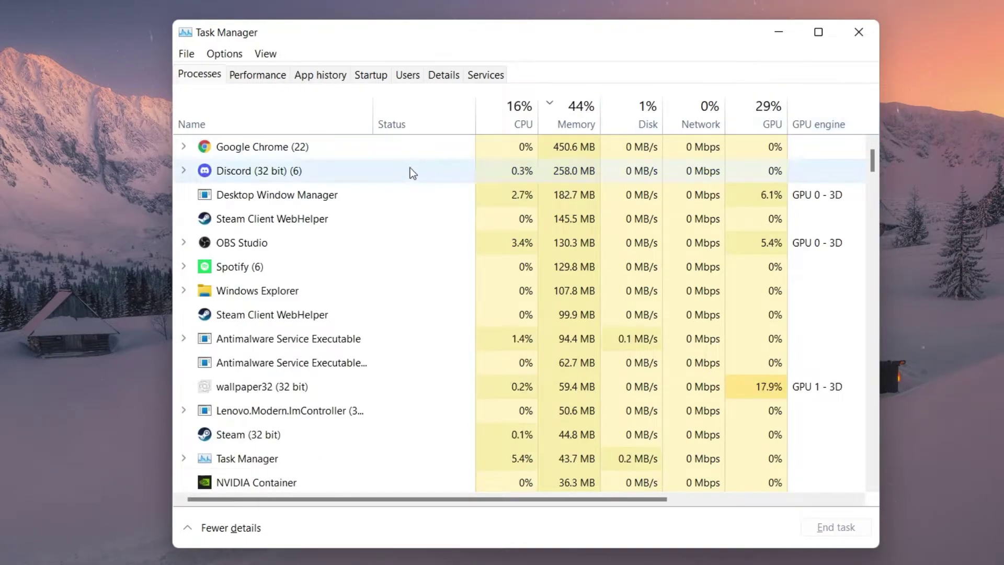
left_click(328, 169)
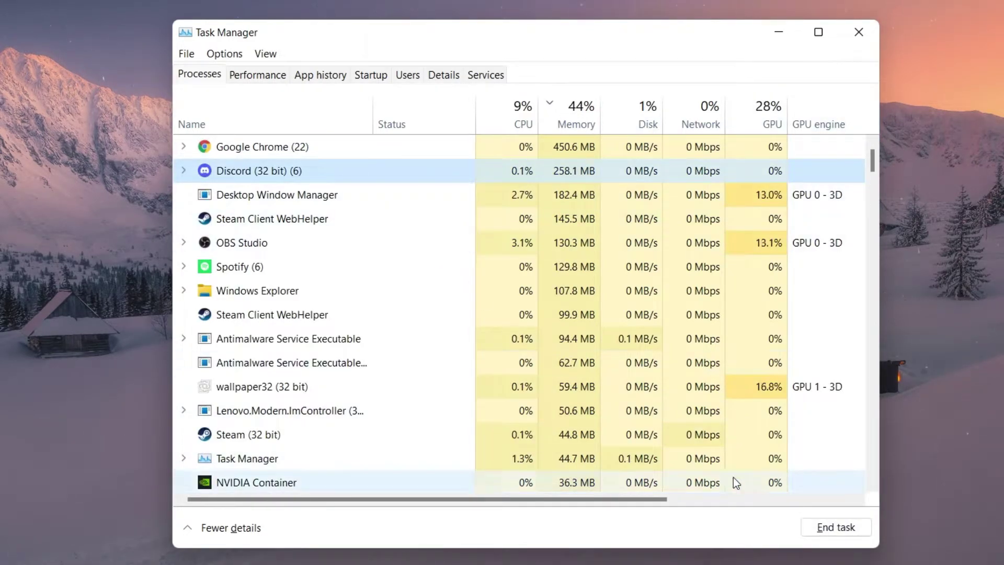
right_click(350, 171)
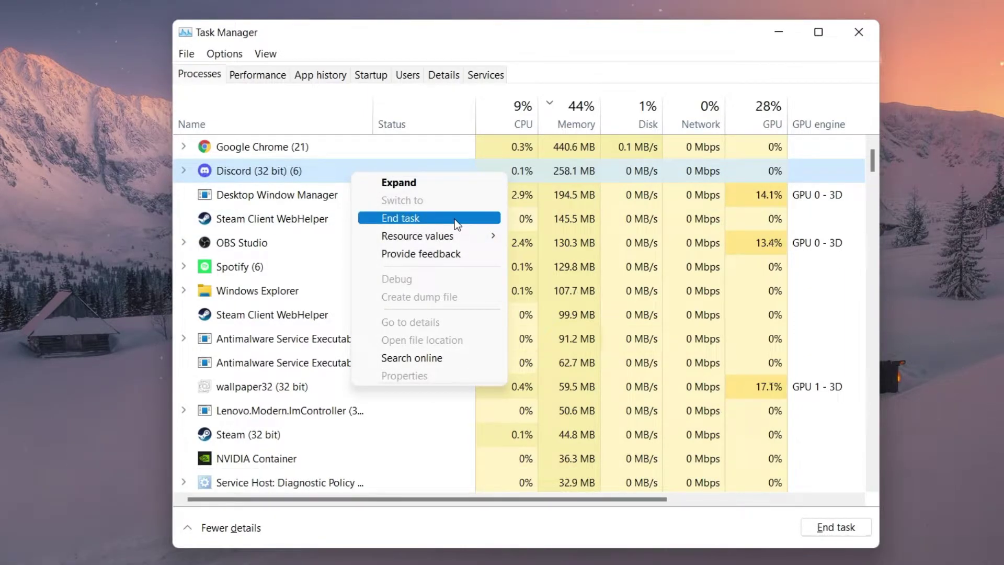
left_click(316, 194)
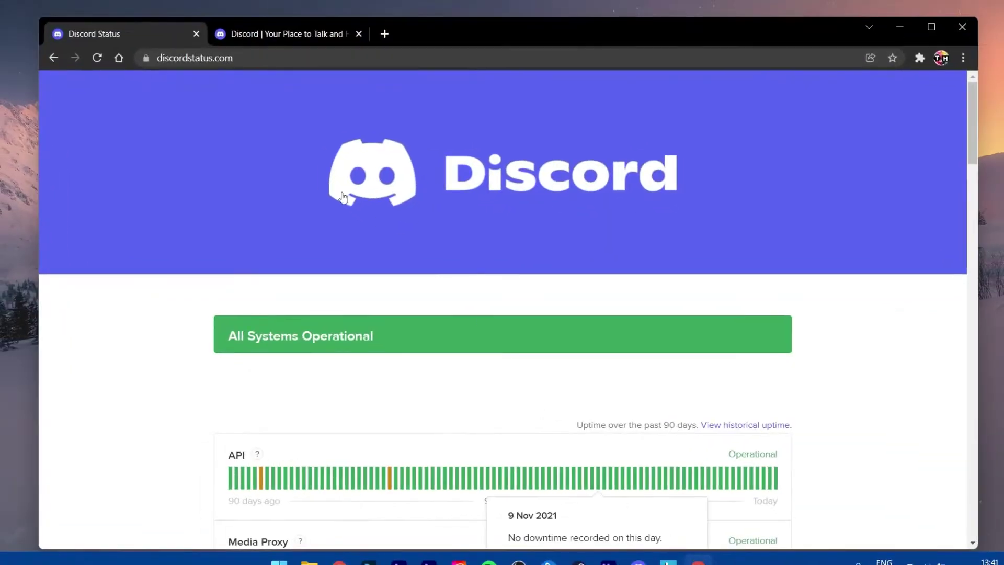
Check Discord's web version in the other browser tab, closing that tab and minimizing the browser when done
left_click(268, 36)
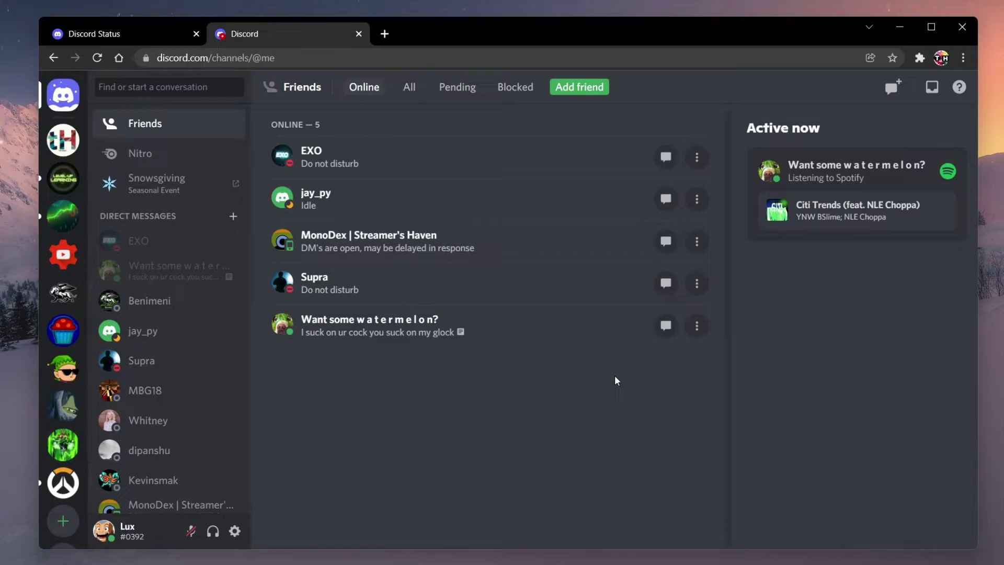
left_click(360, 34)
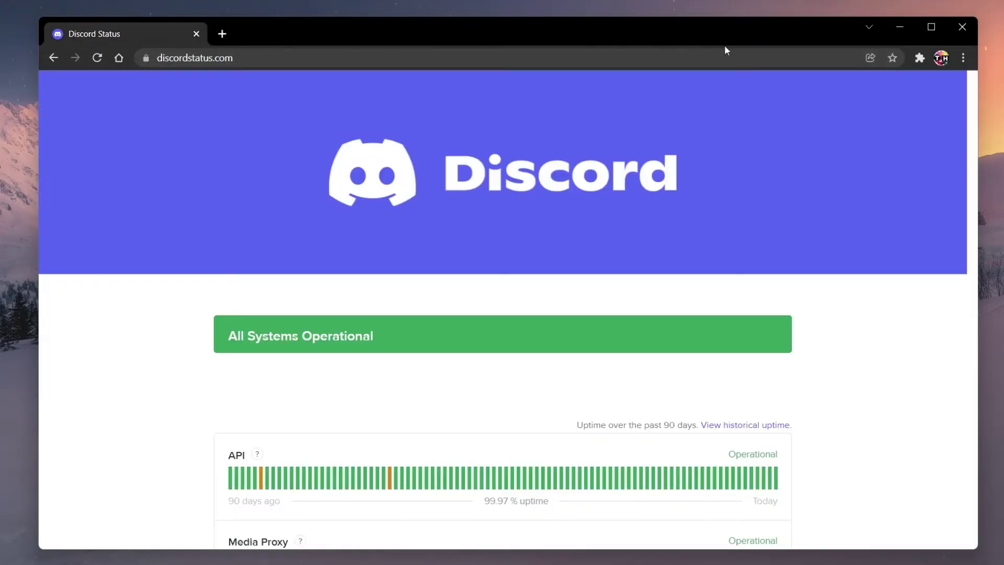
left_click(900, 32)
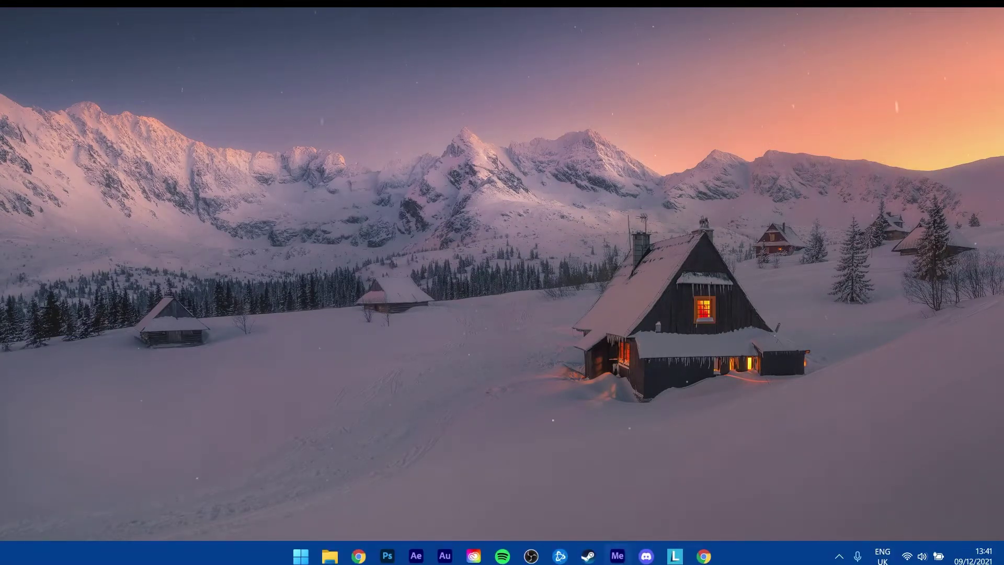
Launch the Discord desktop app and open the Voice & video page of the user settings
left_click(647, 555)
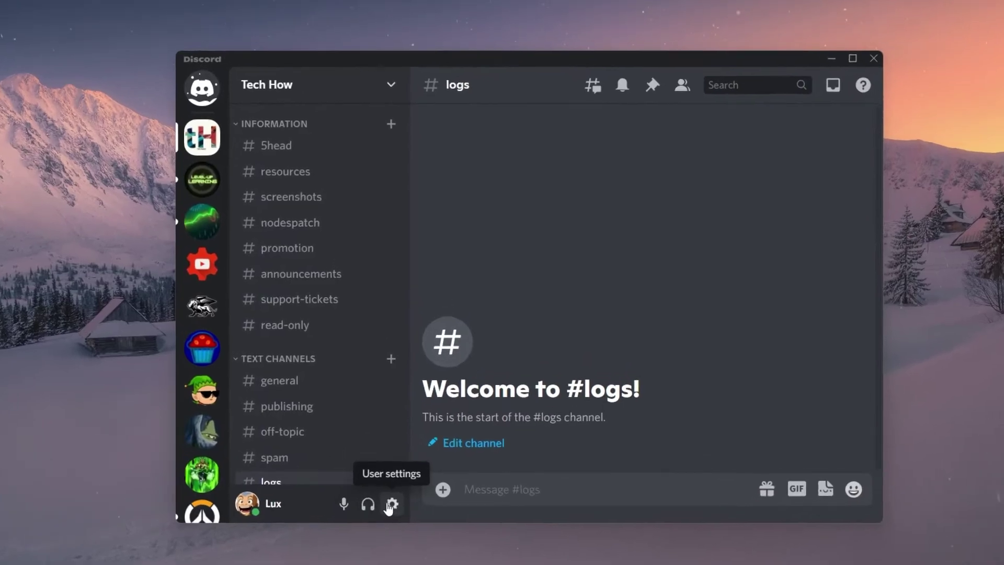
left_click(392, 504)
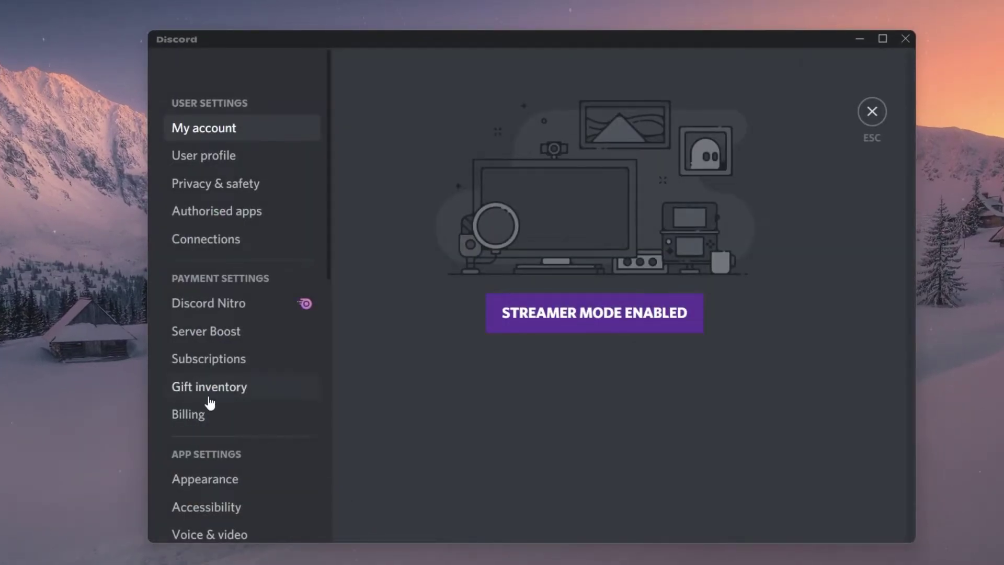
scroll(214, 405, "down", 2)
left_click(240, 455)
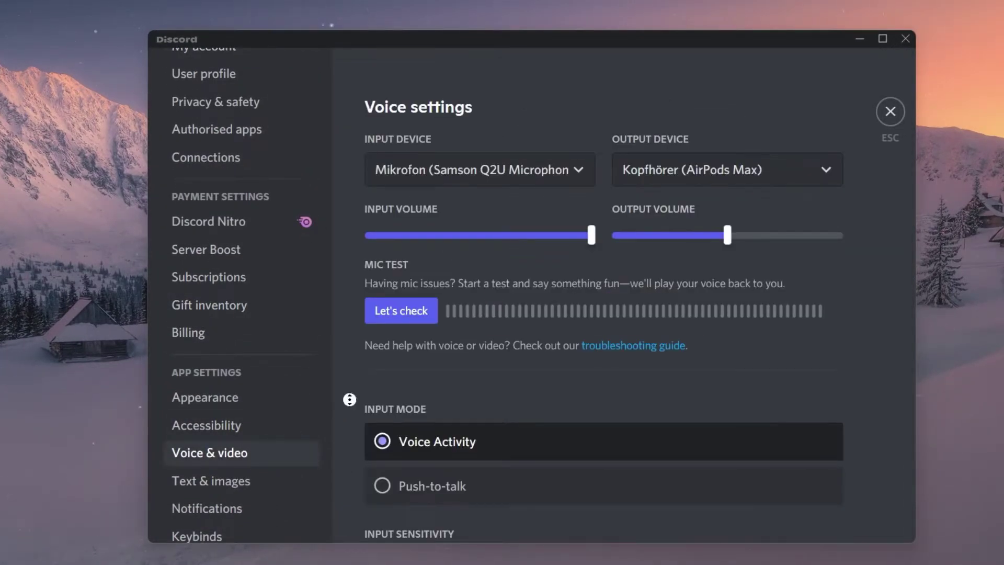
Look through the advanced voice options, including noise suppression, voice processing, quality of service and attenuation
scroll(349, 400, "down", 20)
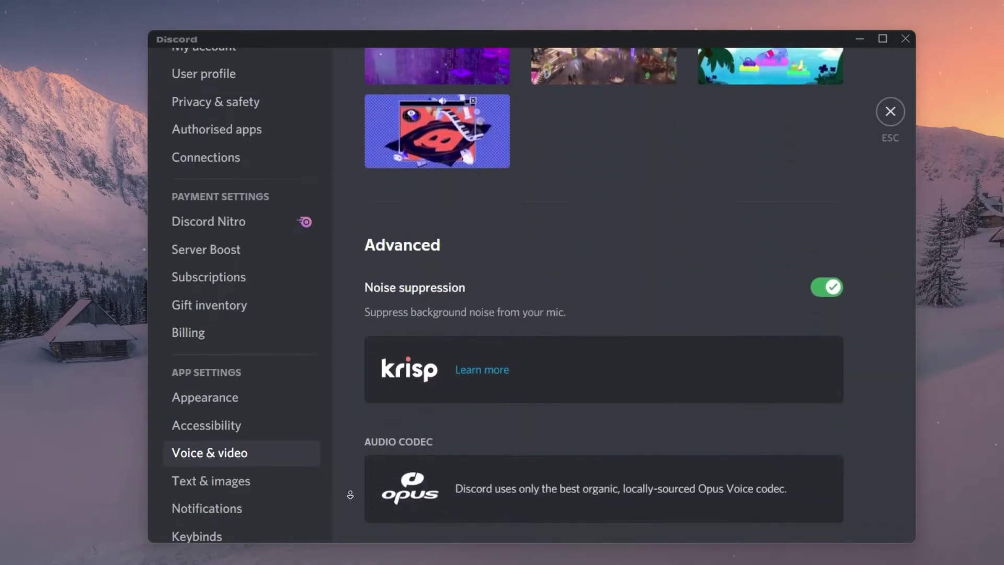
scroll(350, 494, "down", 10)
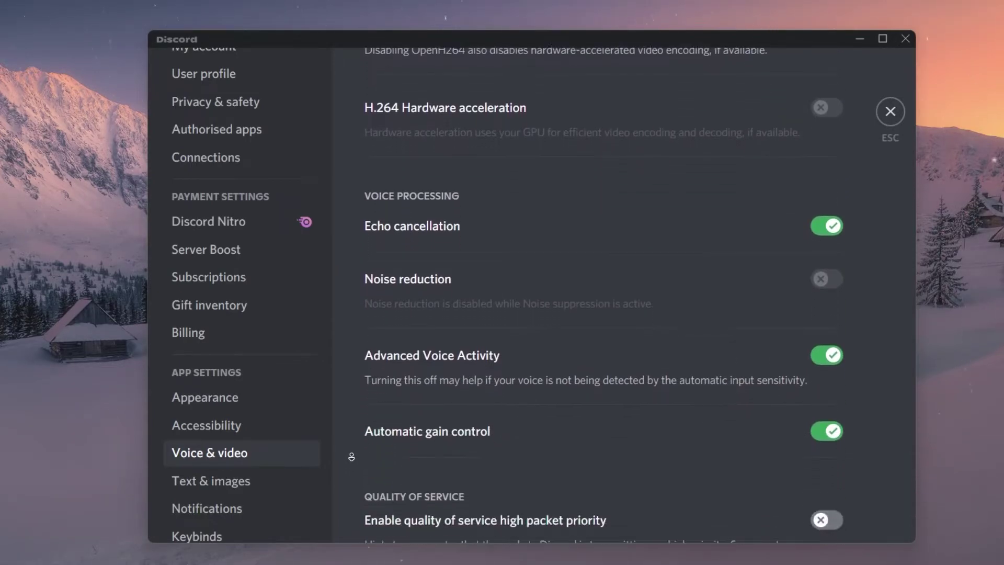
scroll(352, 456, "down", 5)
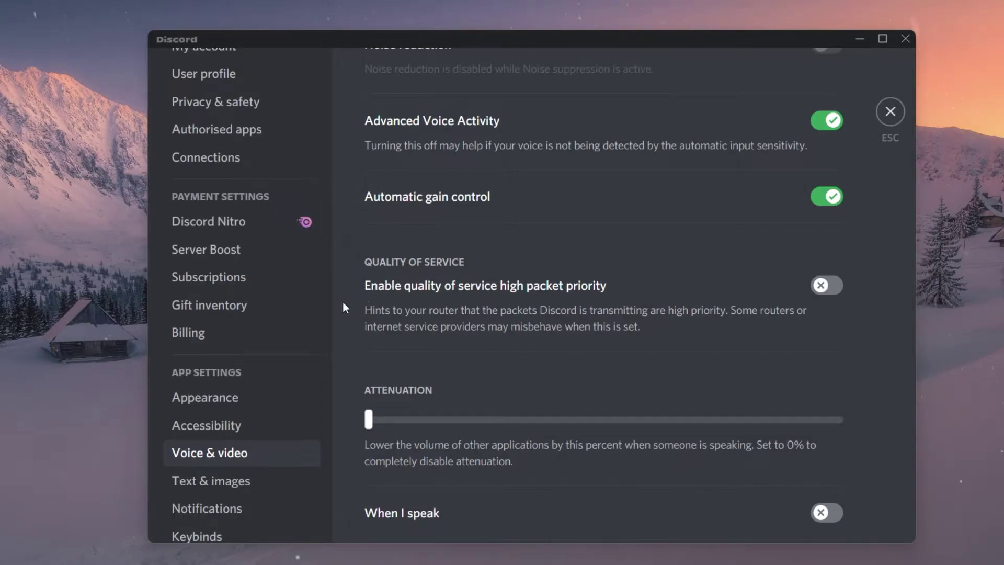
scroll(344, 307, "up", 20)
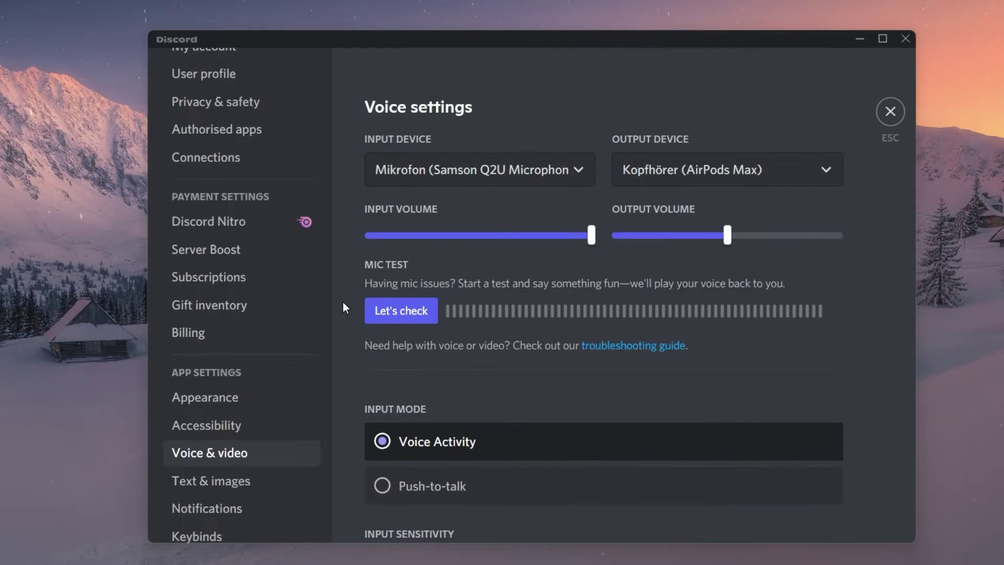
Review the available input and output devices and the input mode and sensitivity options, and close the user settings
left_click(502, 184)
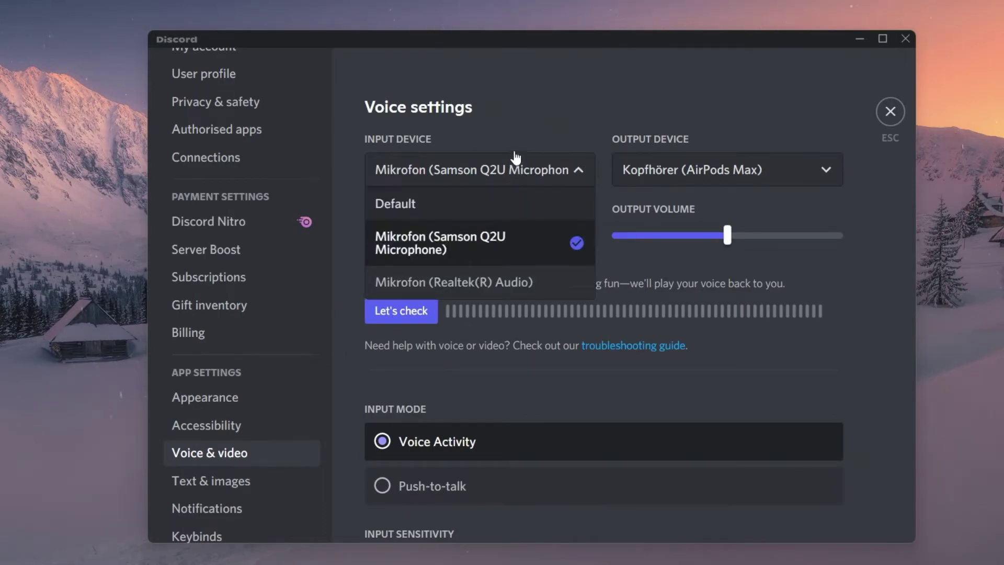
left_click(518, 114)
left_click(650, 180)
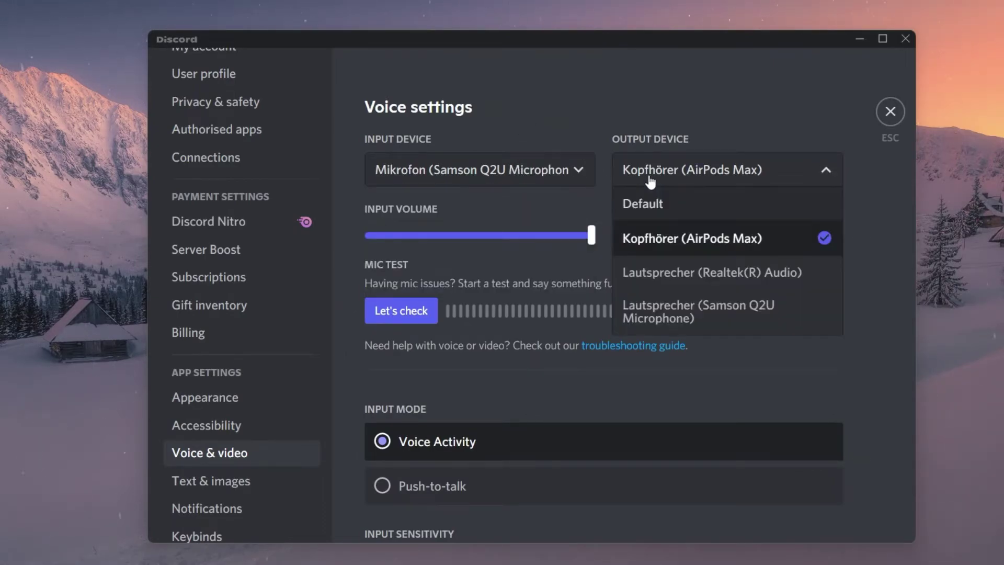
left_click(656, 111)
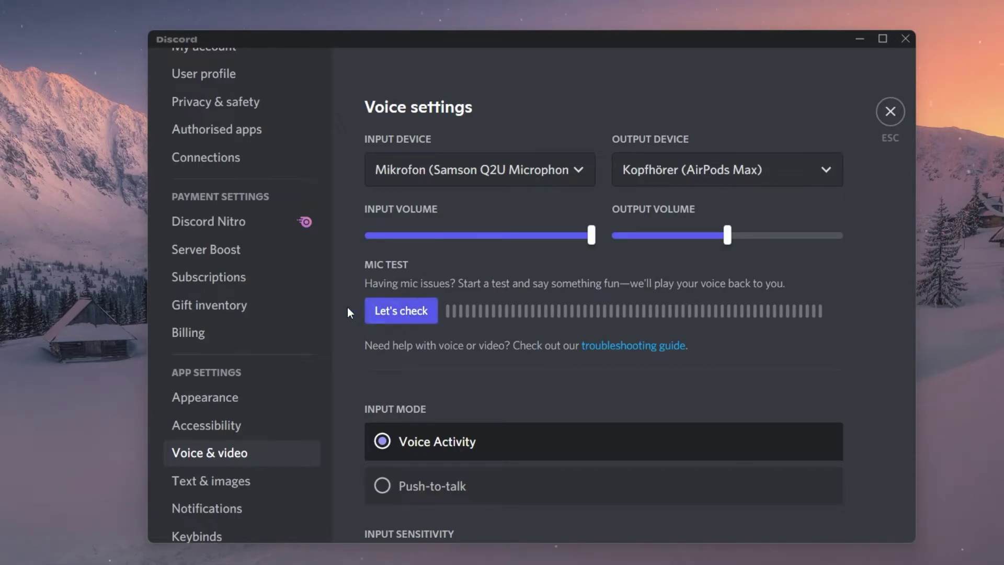
scroll(348, 335, "down", 4)
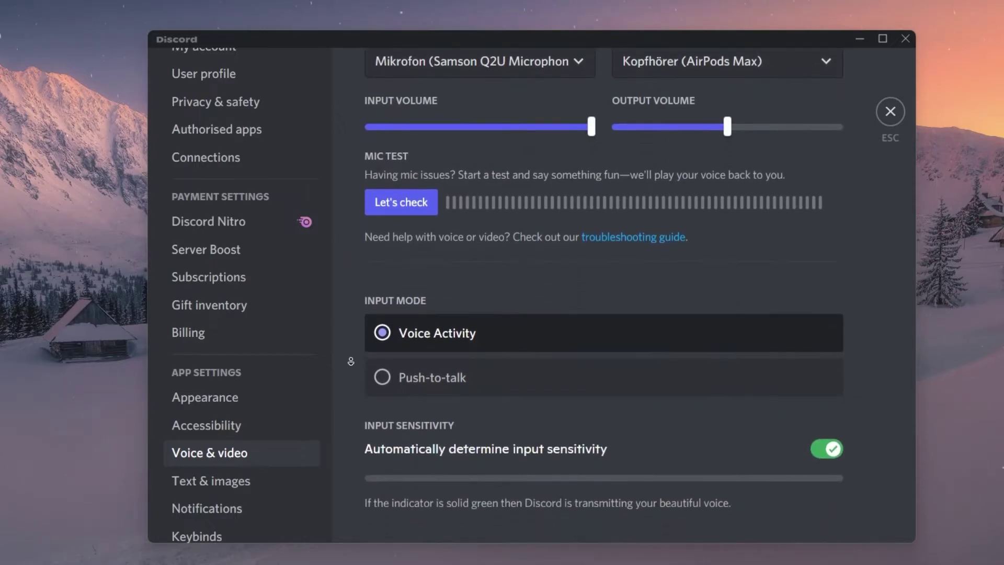
scroll(349, 360, "down", 2)
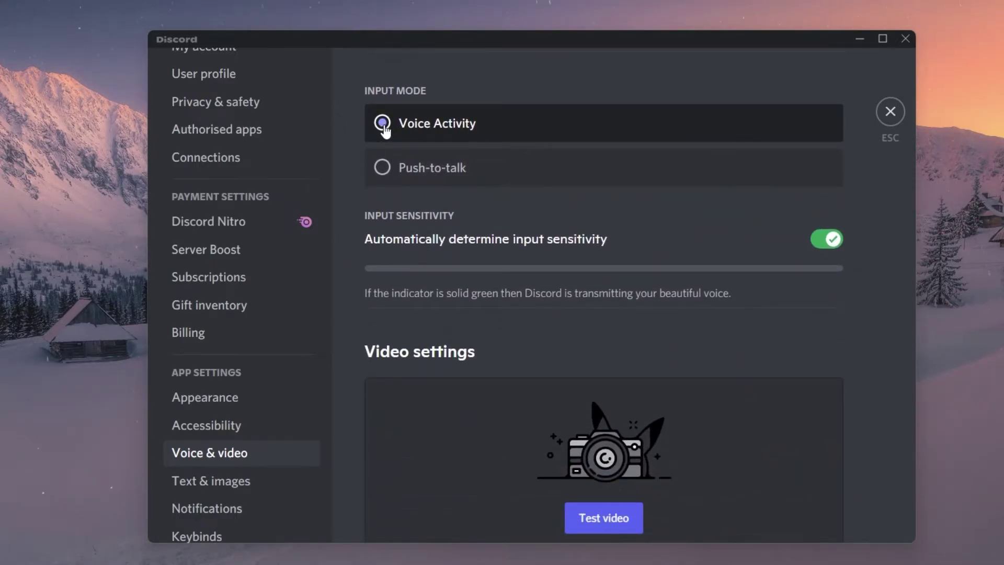
left_click(891, 115)
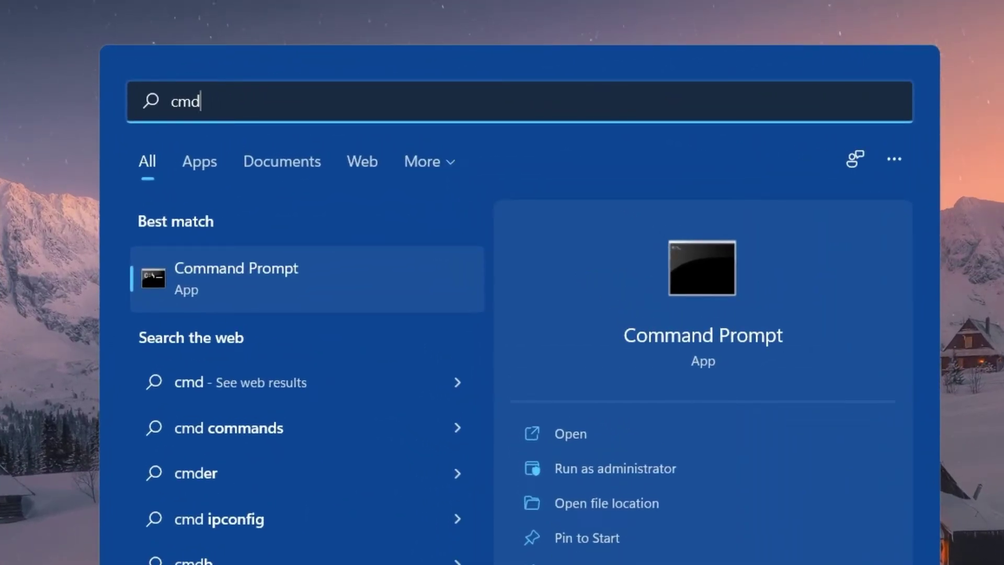
Open Command Prompt and flush the DNS resolver cache with ipconfig /flushdns
key("Return")
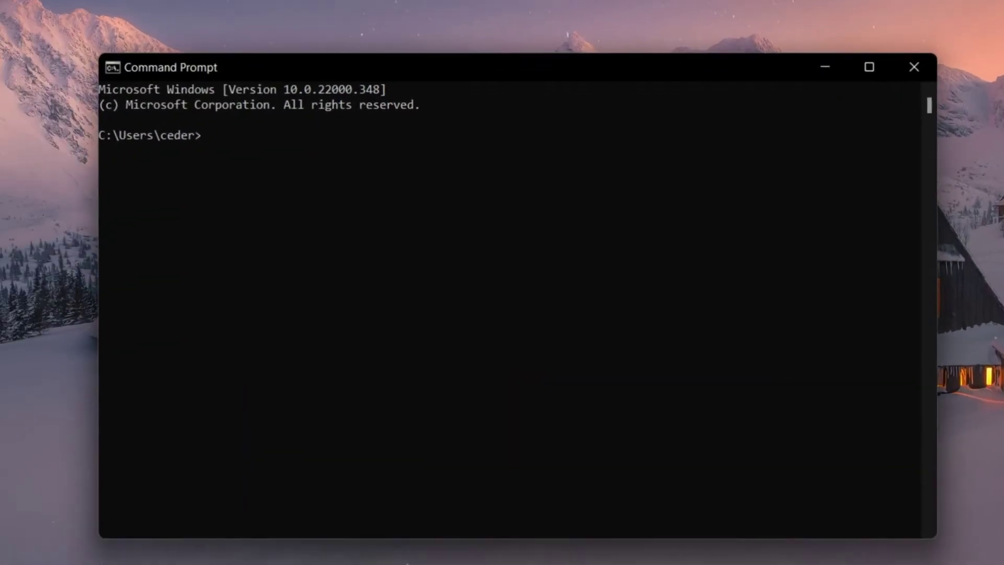
type("ip")
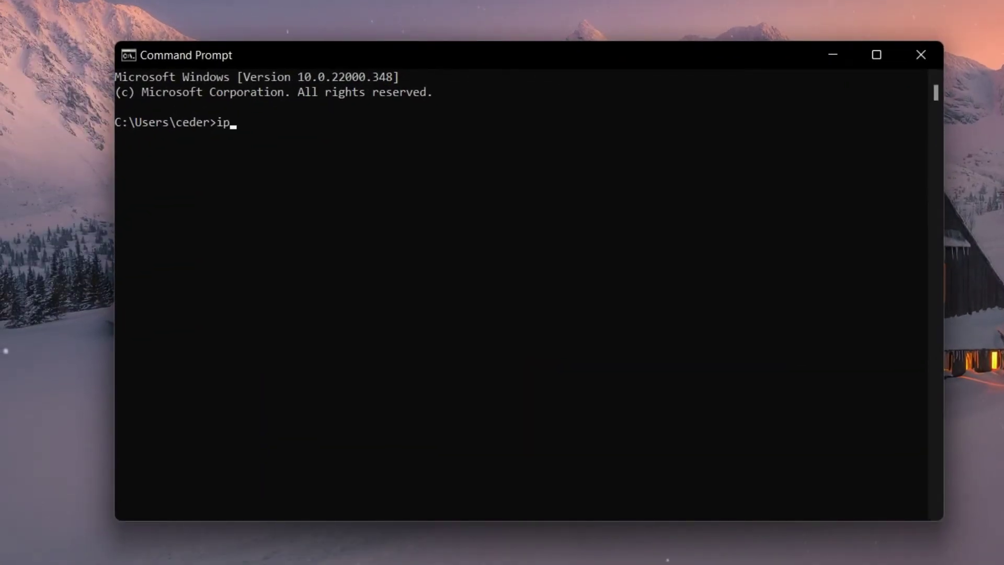
type("config /flushdns")
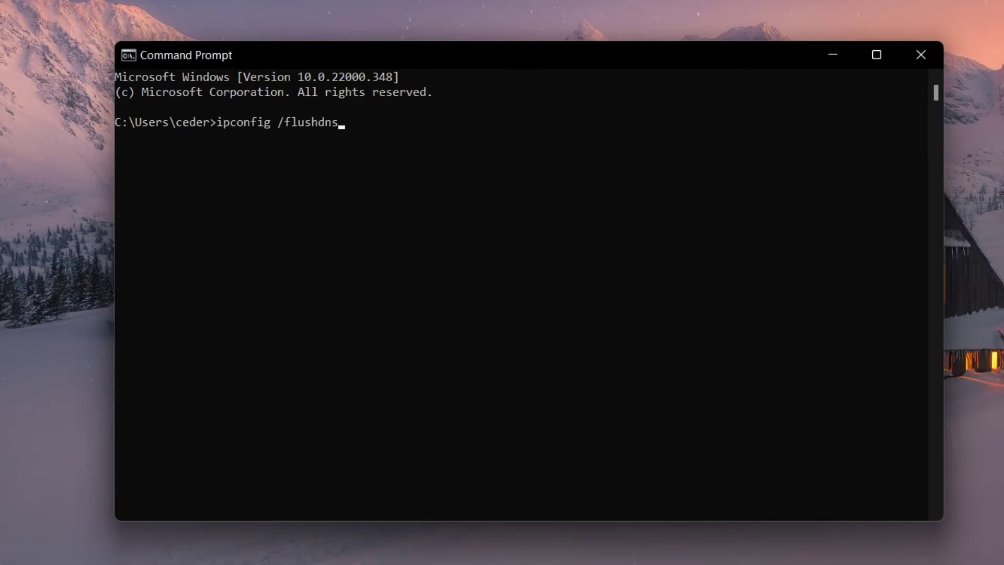
key("Return")
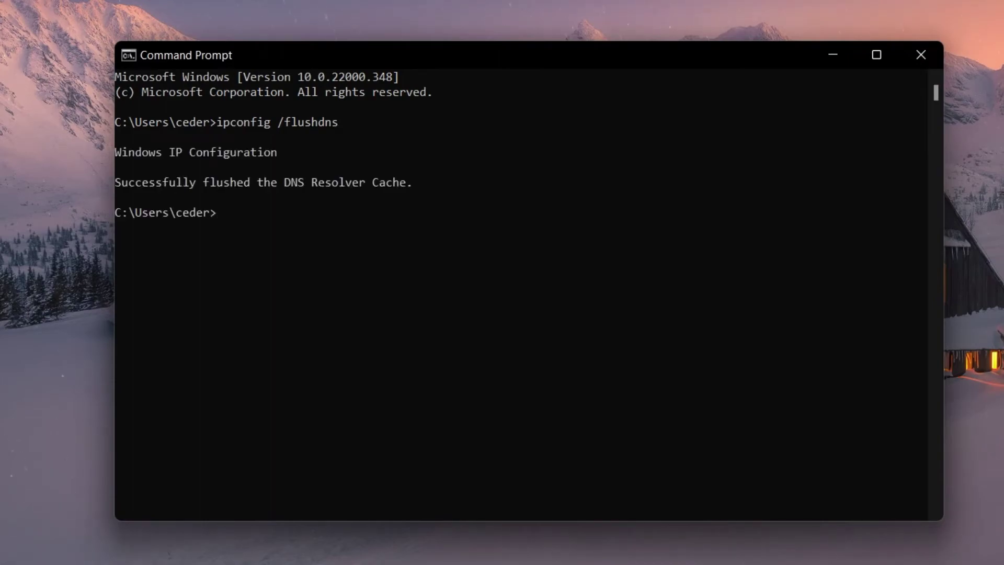